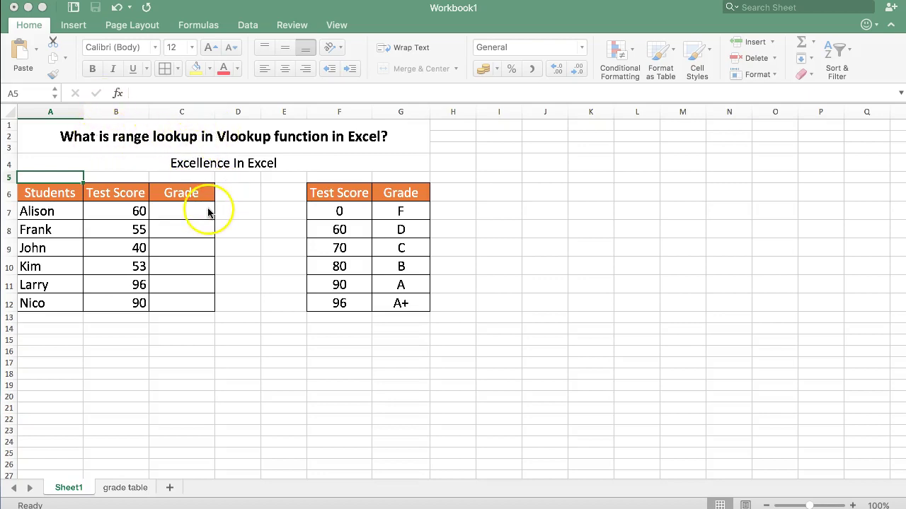
Review the first test score in B7, the empty Grade cells C7:C12 and grade D in the table
{"action": "left_click", "coordinate": [115, 210]}
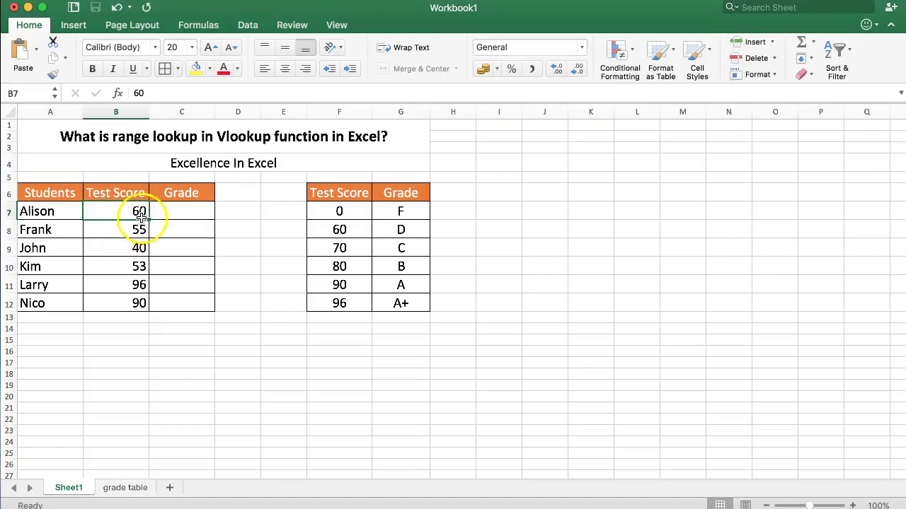
{"action": "left_click", "coordinate": [399, 229]}
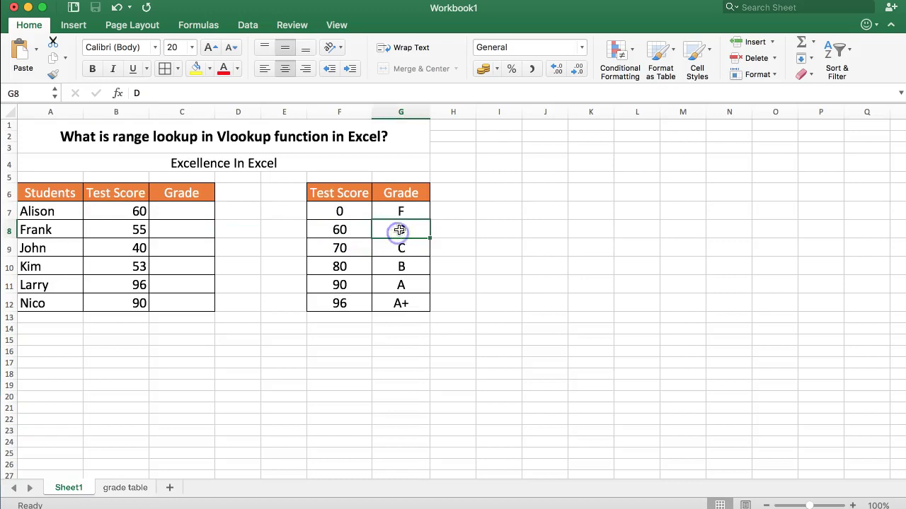
{"action": "left_click", "coordinate": [133, 213]}
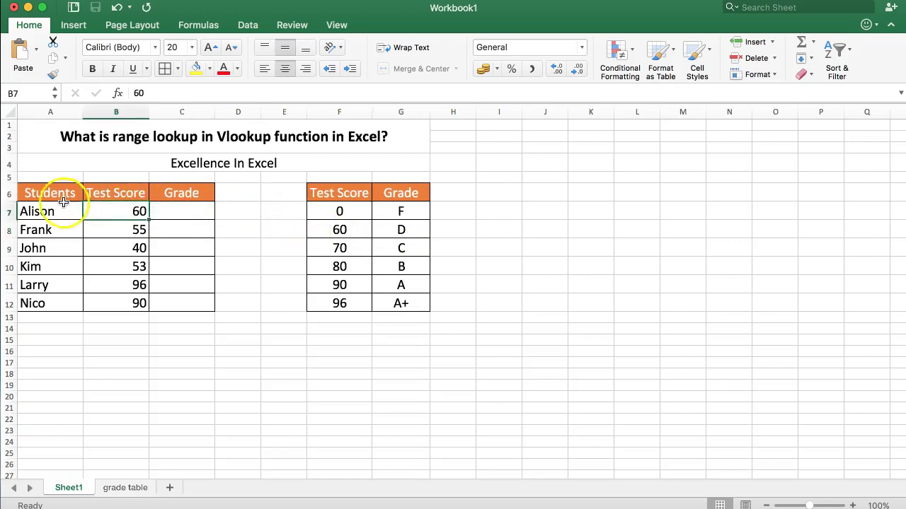
{"action": "left_click", "coordinate": [169, 211]}
{"action": "left_click_drag", "start_coordinate": [177, 206], "coordinate": [178, 295]}
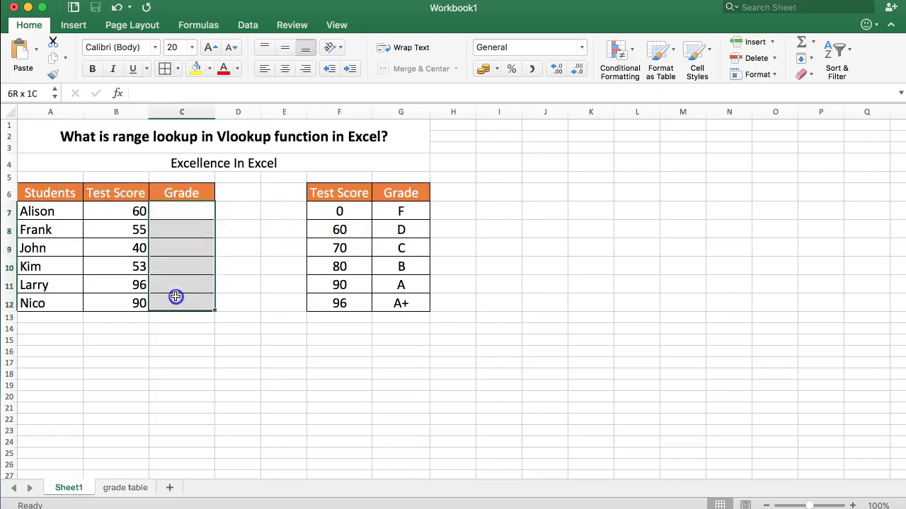
{"action": "left_click", "coordinate": [178, 210]}
{"action": "left_click", "coordinate": [134, 211]}
{"action": "left_click", "coordinate": [164, 210]}
{"action": "left_click", "coordinate": [382, 230]}
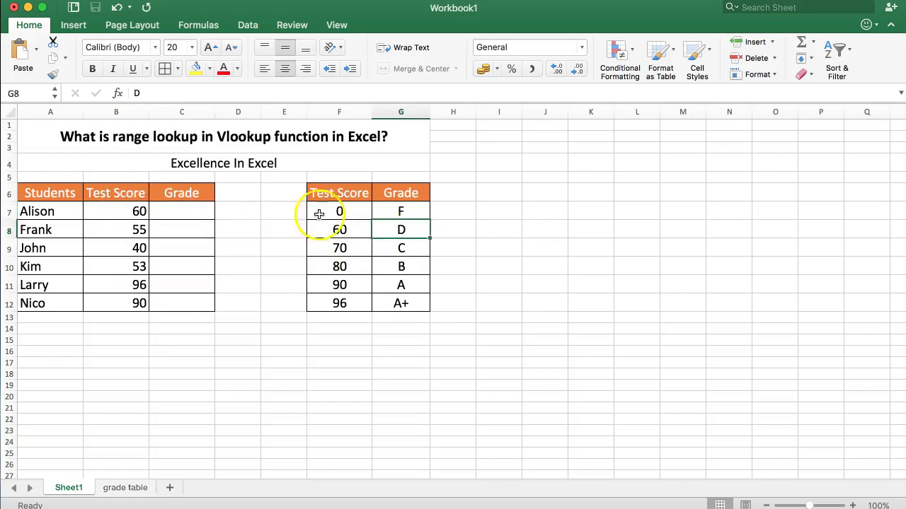
Enter 61 as the first test score in B7 and compare it with the F7:G12 grade table
{"action": "left_click", "coordinate": [116, 211]}
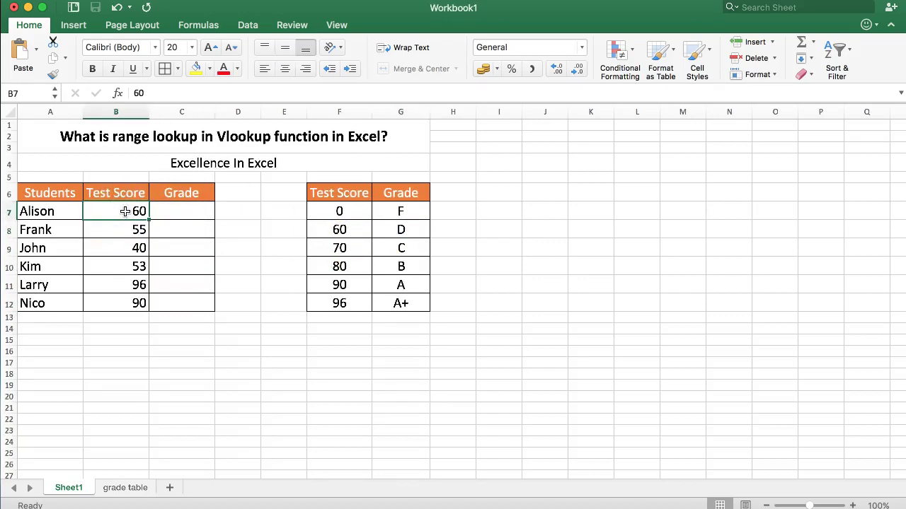
{"action": "type", "text": "61"}
{"action": "key", "text": "Return"}
{"action": "left_click", "coordinate": [406, 233]}
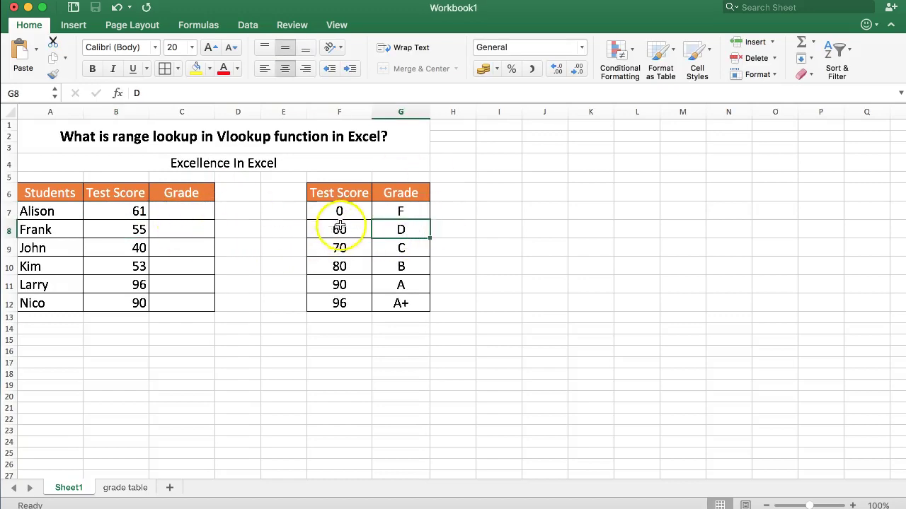
{"action": "left_click_drag", "start_coordinate": [354, 212], "coordinate": [377, 300]}
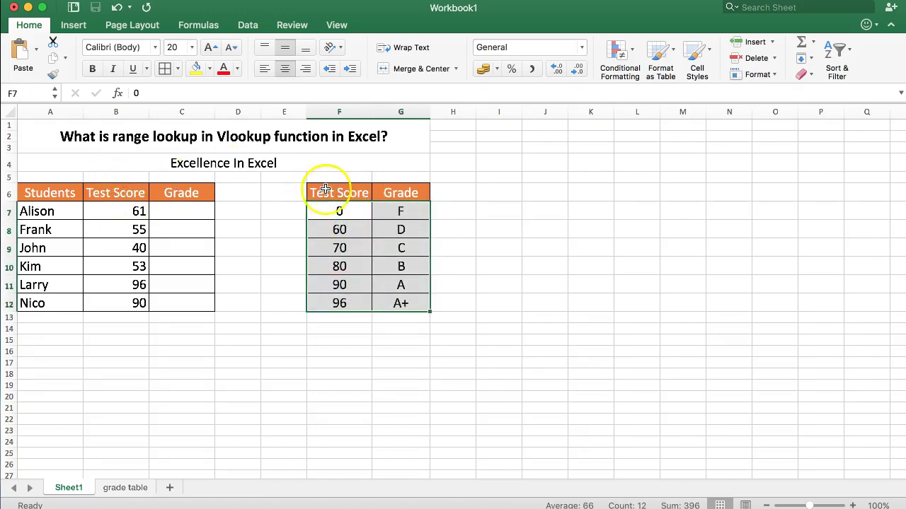
Compare scores B8:B11 with the table's thresholds, from 70 up to 96 for A+
{"action": "left_click", "coordinate": [343, 239]}
{"action": "left_click_drag", "start_coordinate": [131, 228], "coordinate": [135, 287]}
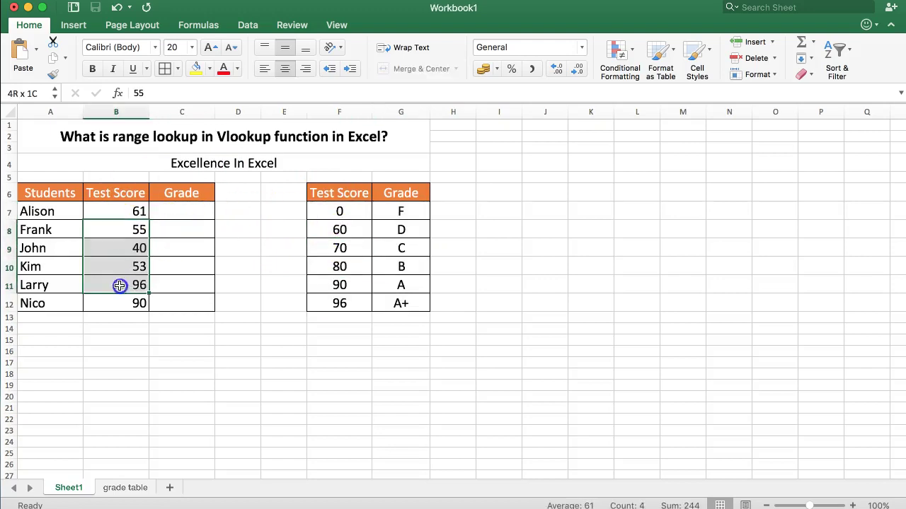
{"action": "left_click", "coordinate": [333, 306]}
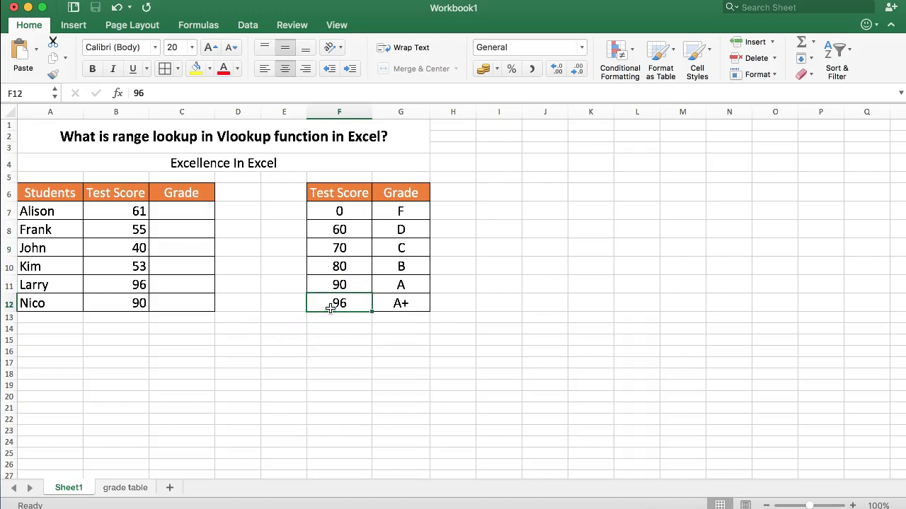
{"action": "left_click", "coordinate": [399, 307]}
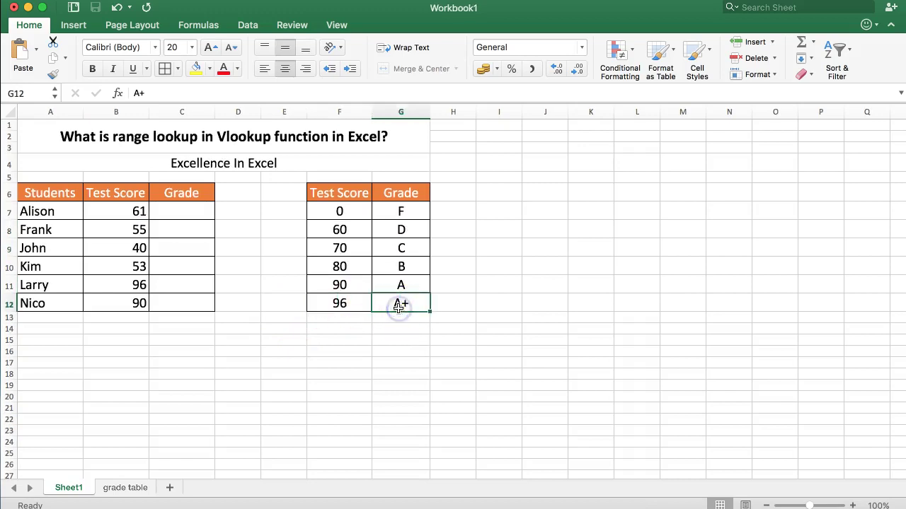
{"action": "left_click", "coordinate": [187, 306]}
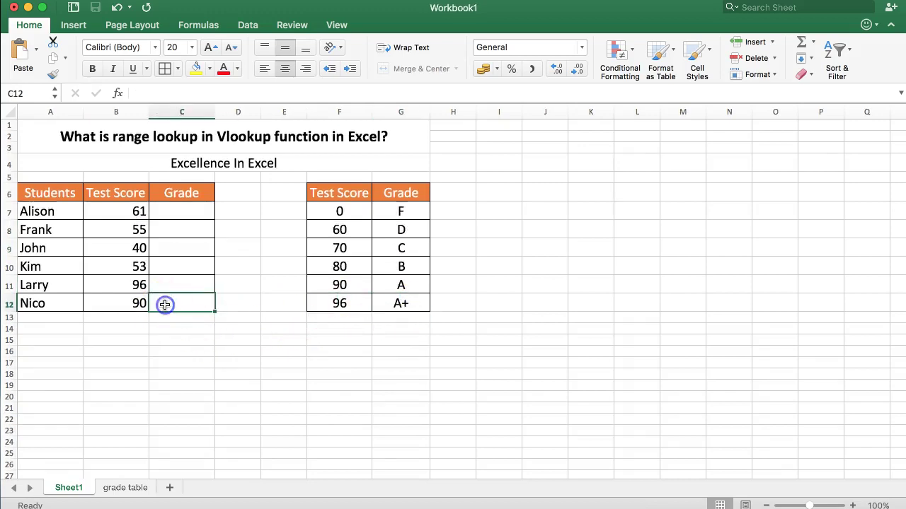
Type =VLOOKUP( in cell C7 and bring up the Formula Builder for its arguments
{"action": "left_click", "coordinate": [187, 212]}
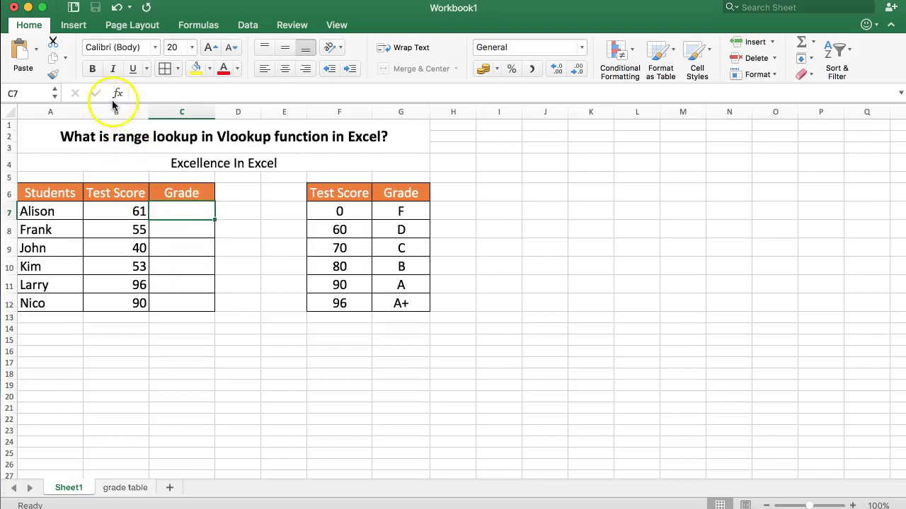
{"action": "type", "text": "="}
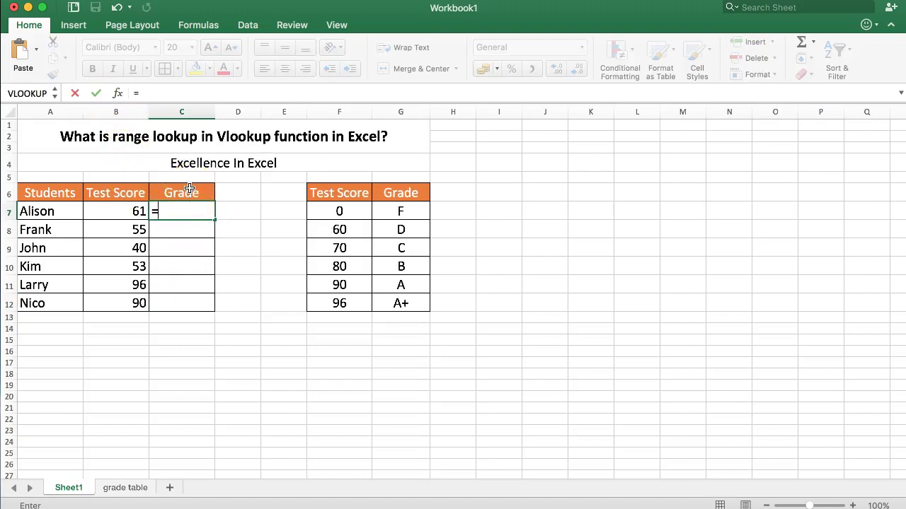
{"action": "type", "text": "VLOOKUP("}
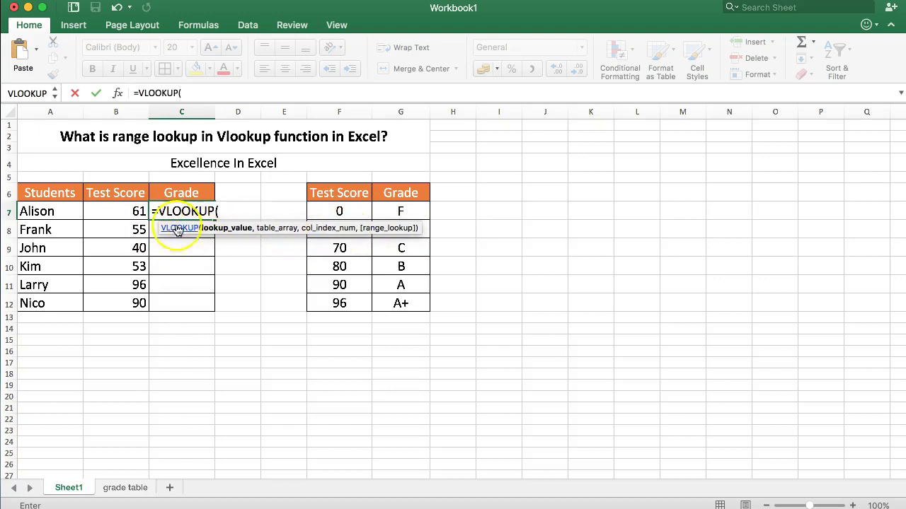
{"action": "left_click", "coordinate": [118, 93]}
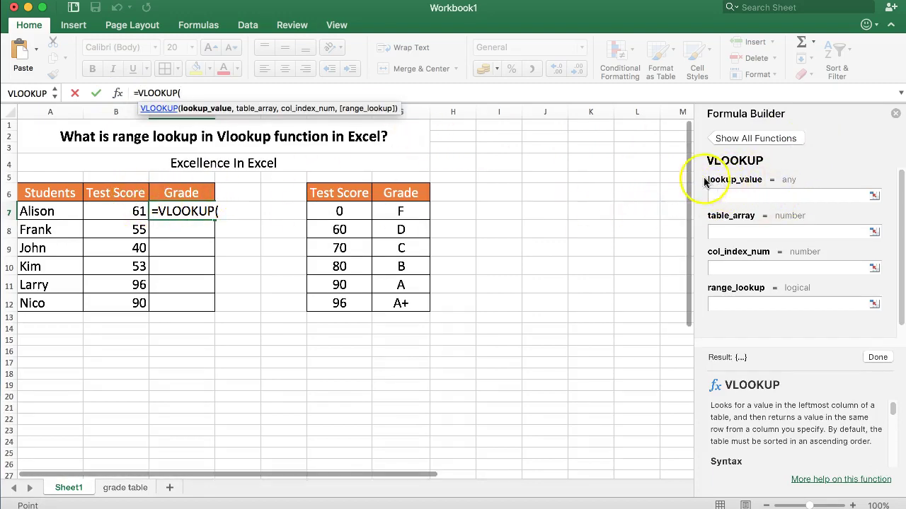
Set the VLOOKUP lookup_value to B7 and the table_array to F7:G12
{"action": "left_click", "coordinate": [756, 203]}
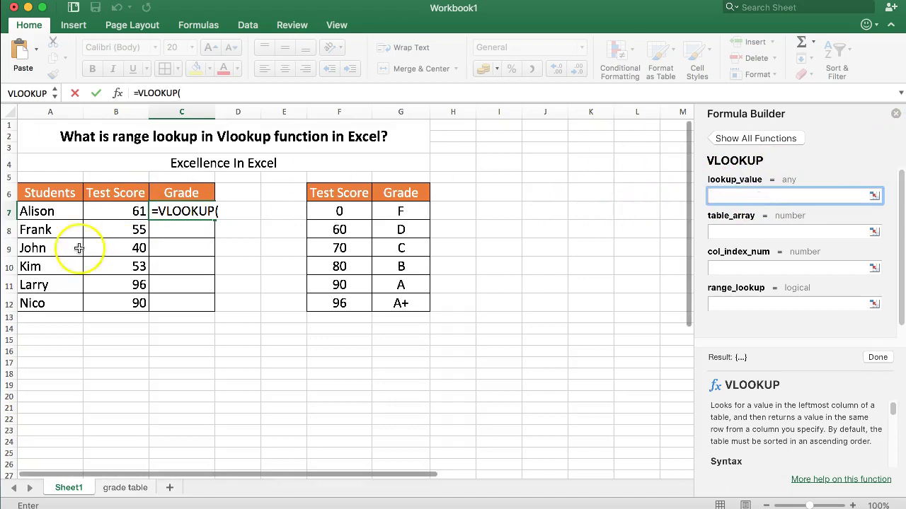
{"action": "left_click", "coordinate": [102, 212]}
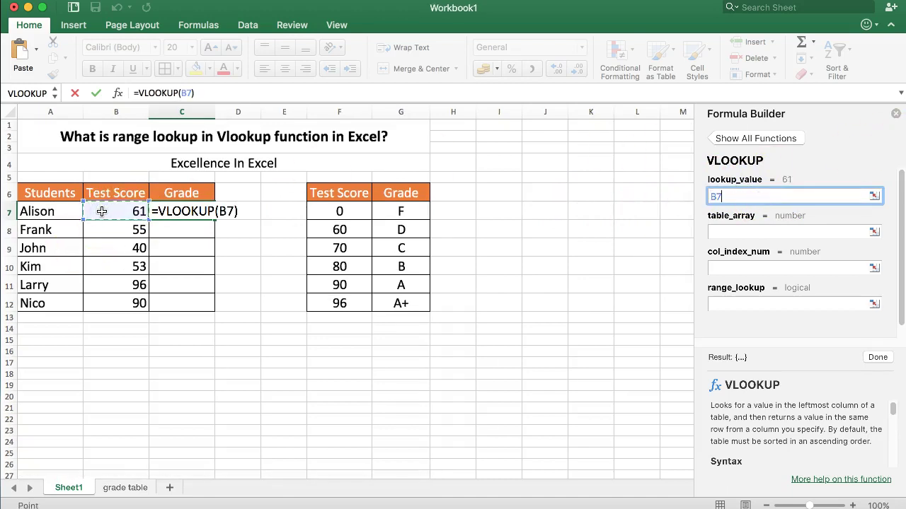
{"action": "left_click", "coordinate": [720, 231]}
{"action": "left_click_drag", "start_coordinate": [340, 212], "coordinate": [400, 302]}
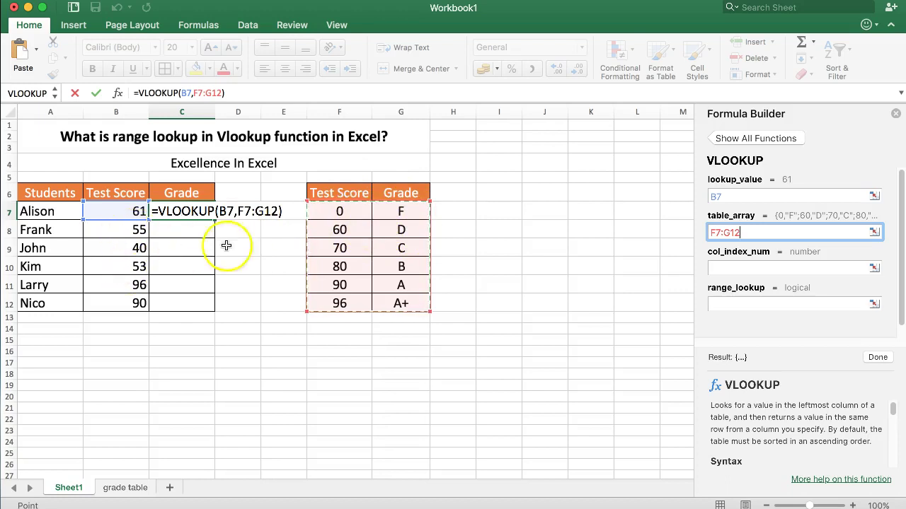
{"action": "left_click", "coordinate": [725, 269]}
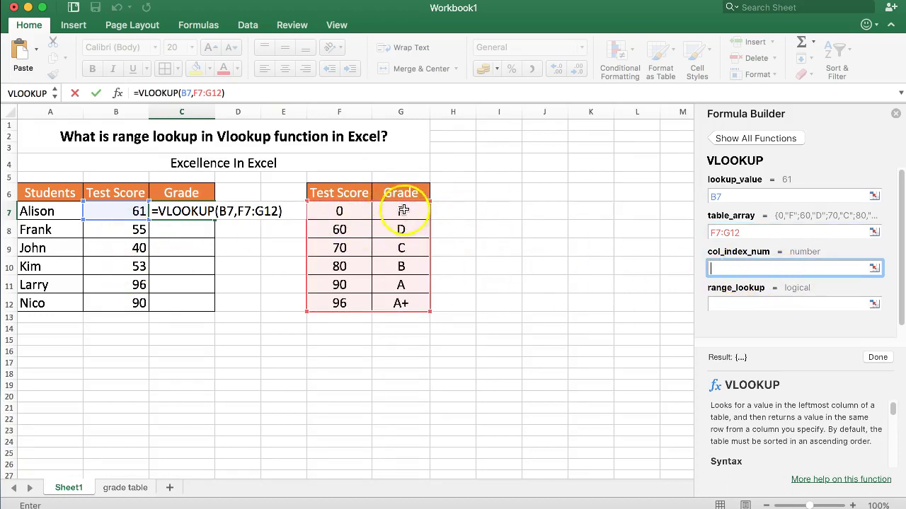
Set col_index_num to 2 and range_lookup to 1
{"action": "type", "text": "2"}
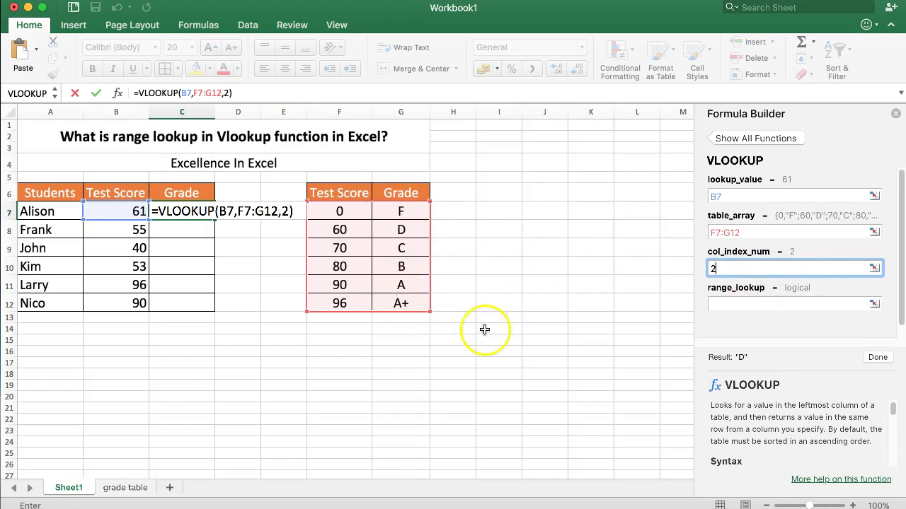
{"action": "left_click", "coordinate": [722, 306]}
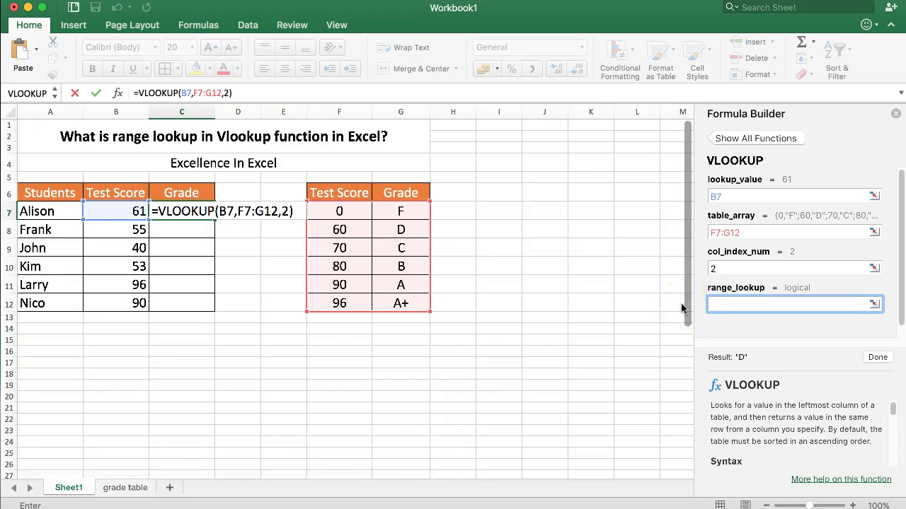
{"action": "type", "text": "1"}
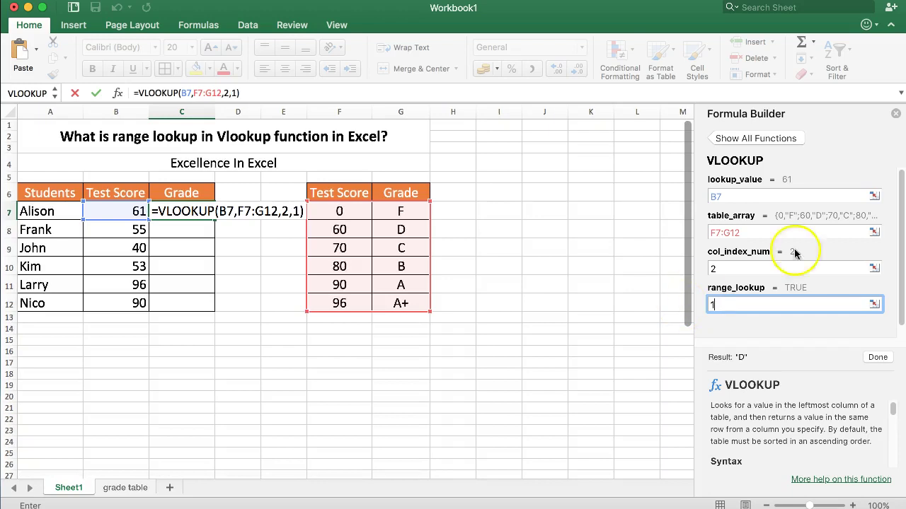
Try "true" and 0 as the range_lookup value, clearing each again
{"action": "left_click", "coordinate": [829, 303]}
{"action": "key", "text": "BackSpace"}
{"action": "type", "text": "\"\"true"}
{"action": "left_click_drag", "start_coordinate": [784, 293], "coordinate": [708, 305]}
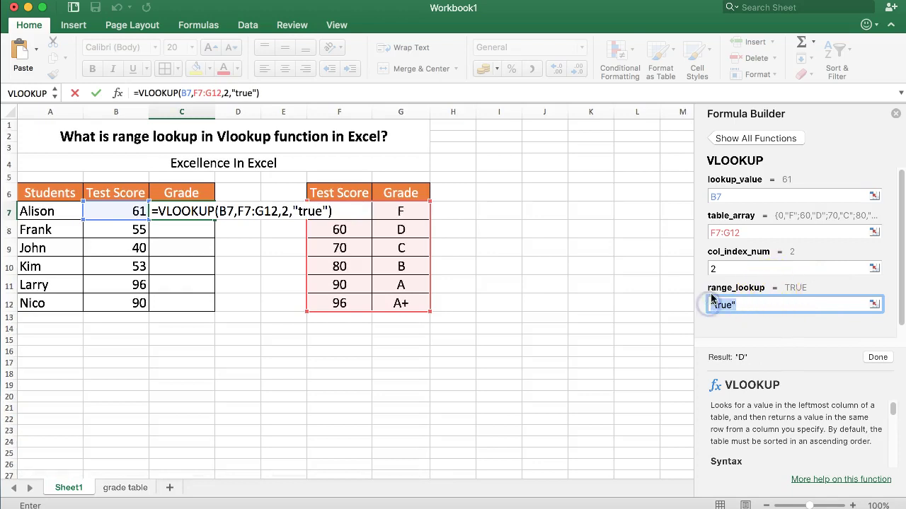
{"action": "key", "text": "BackSpace"}
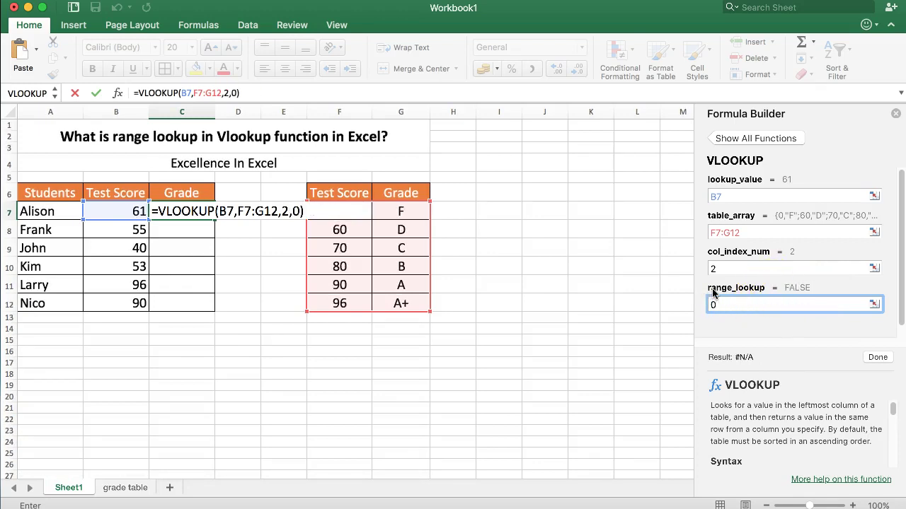
{"action": "key", "text": "BackSpace"}
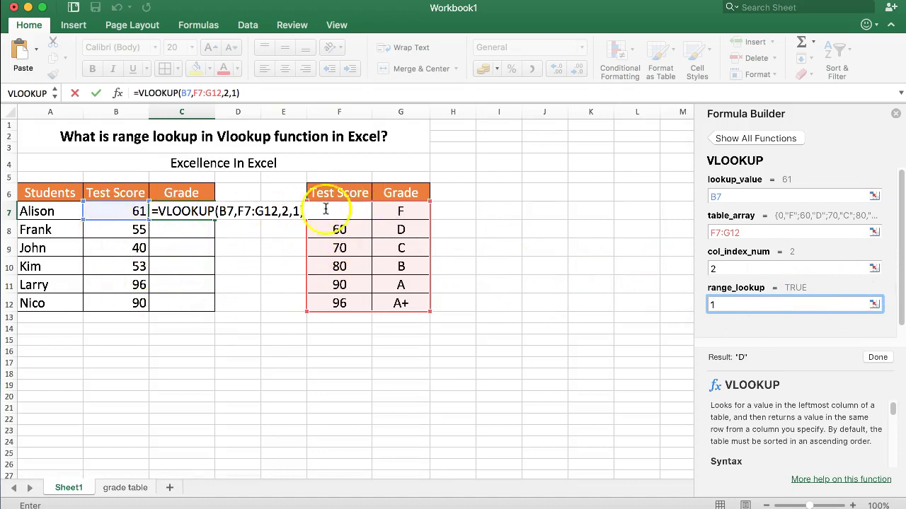
Commit the grade formula in C7 and copy it down to C12
{"action": "key", "text": "Return"}
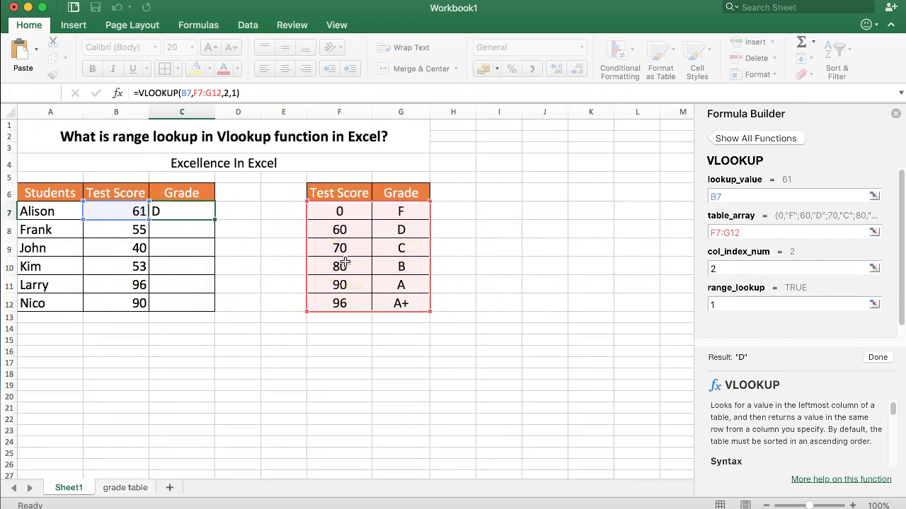
{"action": "left_click", "coordinate": [131, 210]}
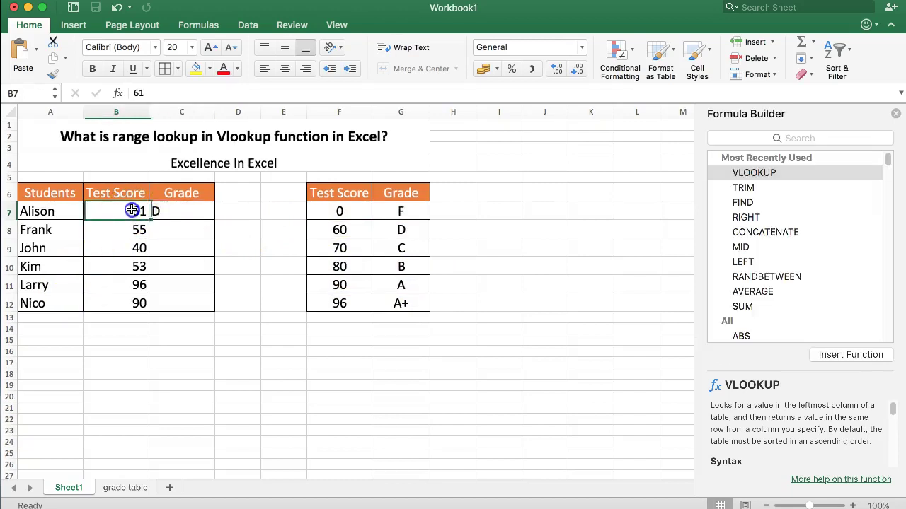
{"action": "left_click", "coordinate": [176, 213]}
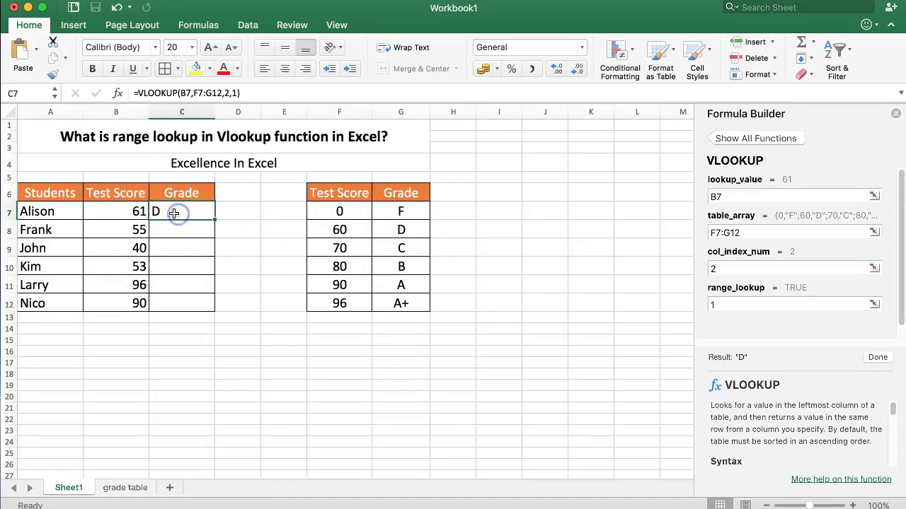
{"action": "left_click", "coordinate": [895, 113]}
{"action": "left_click_drag", "start_coordinate": [214, 222], "coordinate": [214, 309]}
Lock the table reference as $F$7:$G$12 in C7's formula and fill it down to C12
{"action": "left_click", "coordinate": [177, 212]}
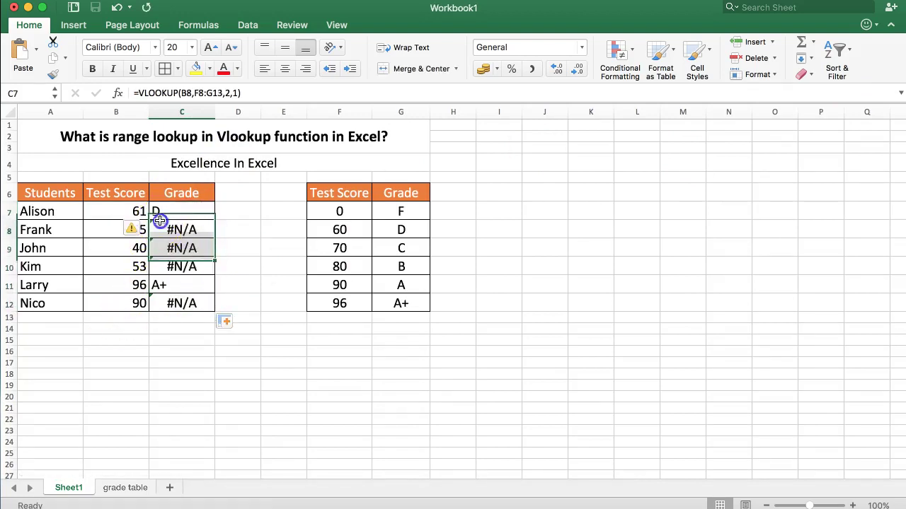
{"action": "left_click", "coordinate": [199, 94]}
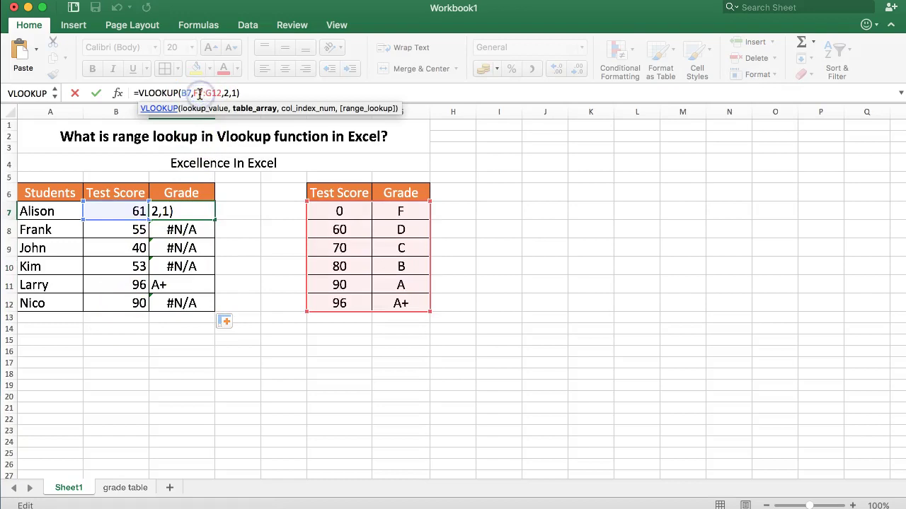
{"action": "key", "text": "super+t"}
{"action": "left_click", "coordinate": [230, 92]}
{"action": "key", "text": "super+t"}
{"action": "key", "text": "Return"}
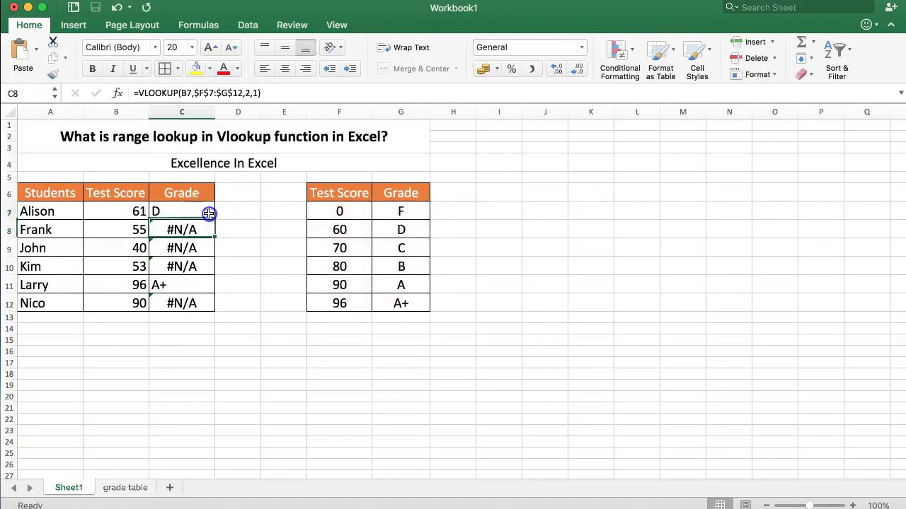
{"action": "left_click", "coordinate": [205, 211]}
{"action": "double_click", "coordinate": [215, 220]}
{"action": "left_click", "coordinate": [229, 256]}
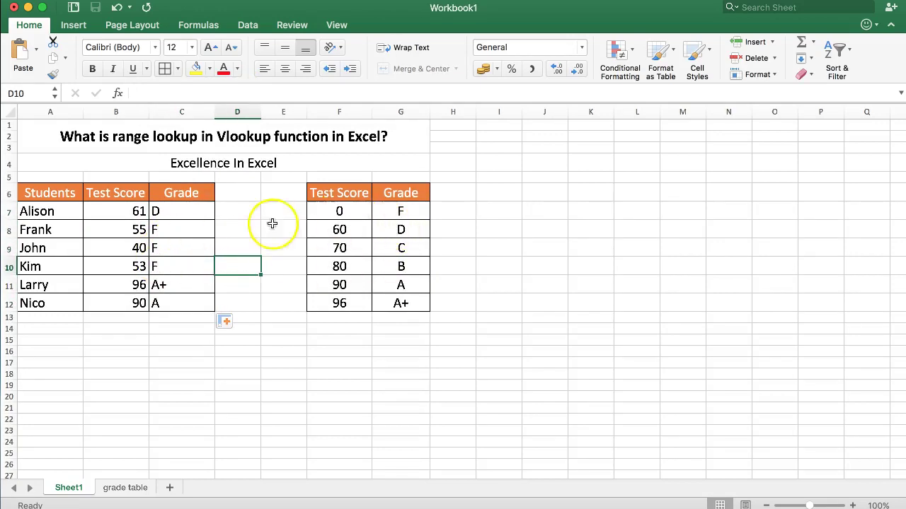
Change the second score in B8 from 55 to 59
{"action": "left_click", "coordinate": [325, 210]}
{"action": "left_click", "coordinate": [315, 229]}
{"action": "left_click", "coordinate": [112, 236]}
{"action": "type", "text": "59"}
{"action": "key", "text": "Return"}
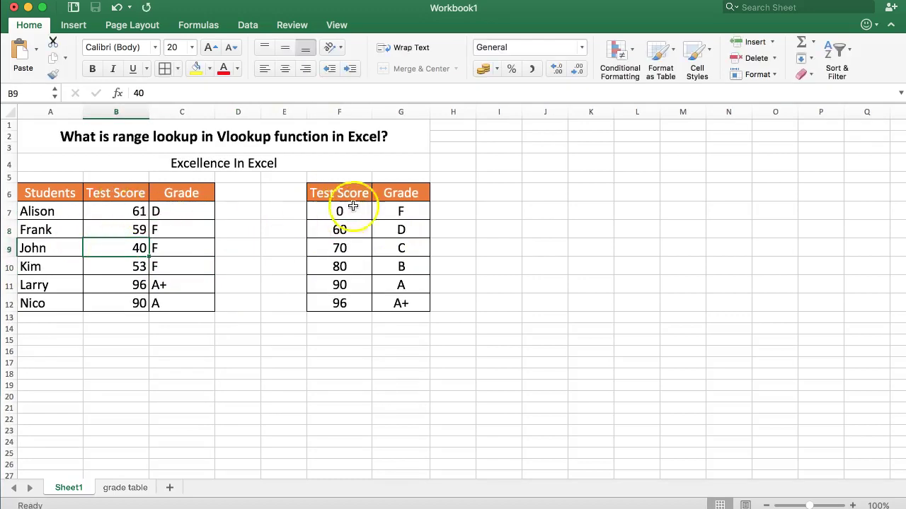
Compare the grades in C7:C12 against the scores and the F grade in G7
{"action": "left_click", "coordinate": [397, 211]}
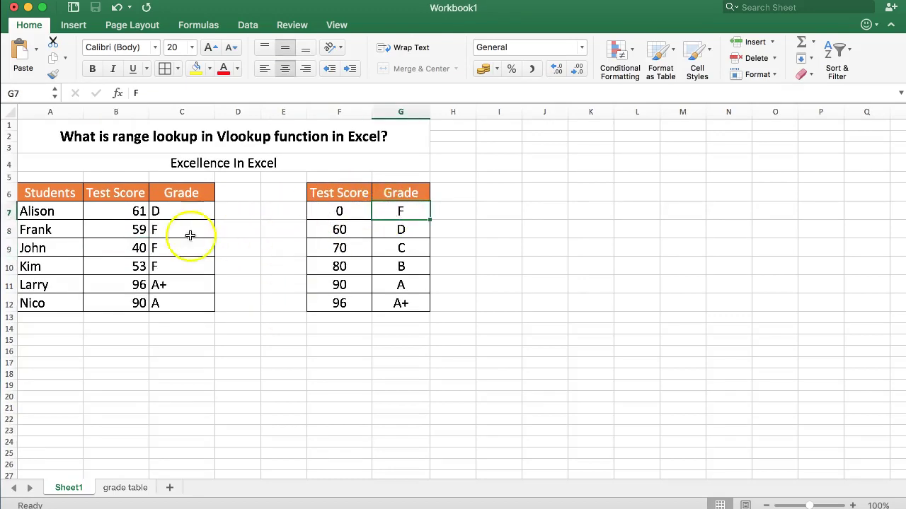
{"action": "left_click", "coordinate": [126, 229]}
{"action": "left_click_drag", "start_coordinate": [116, 217], "coordinate": [135, 304]}
{"action": "left_click_drag", "start_coordinate": [158, 214], "coordinate": [171, 303]}
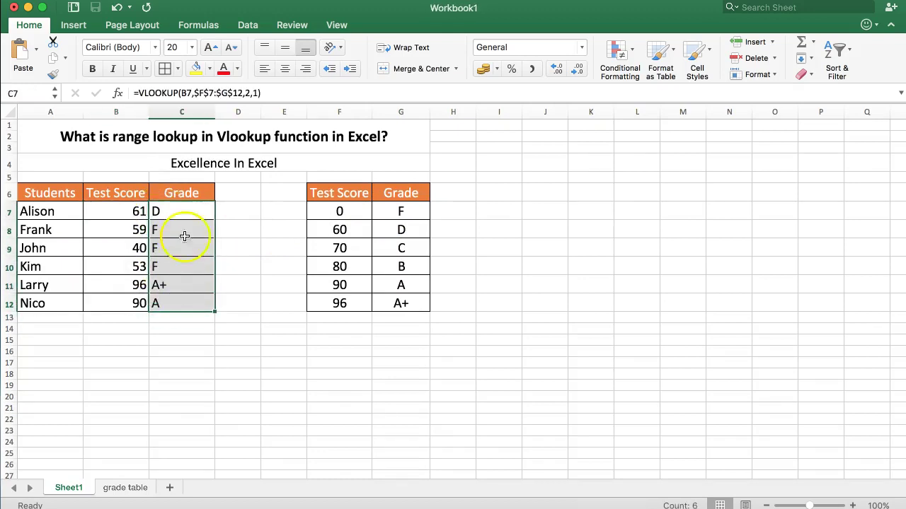
{"action": "left_click", "coordinate": [179, 211]}
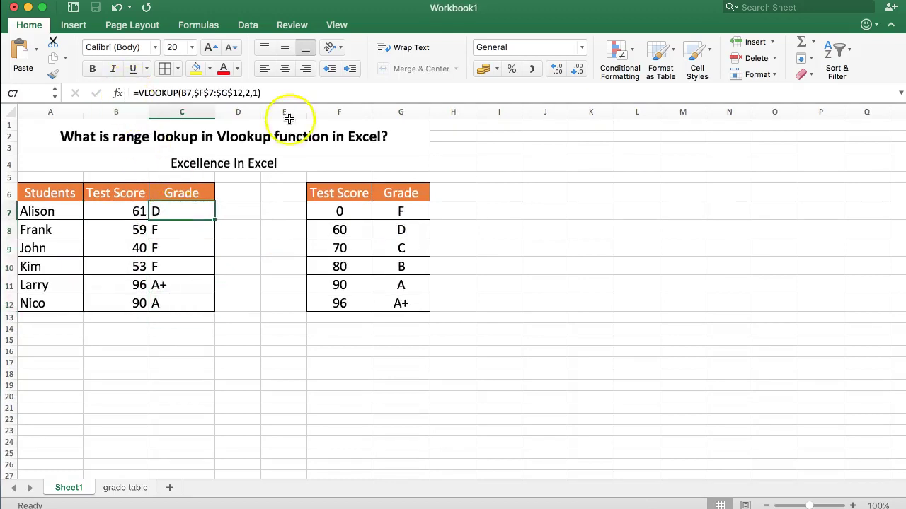
Change C7's range_lookup to 0 and fill the exact-match formula down to C12
{"action": "left_click", "coordinate": [257, 92]}
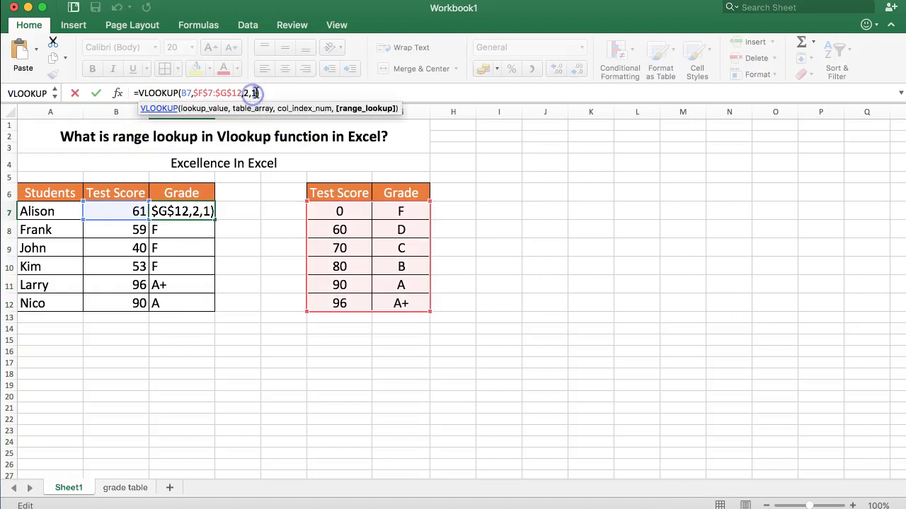
{"action": "type", "text": "0"}
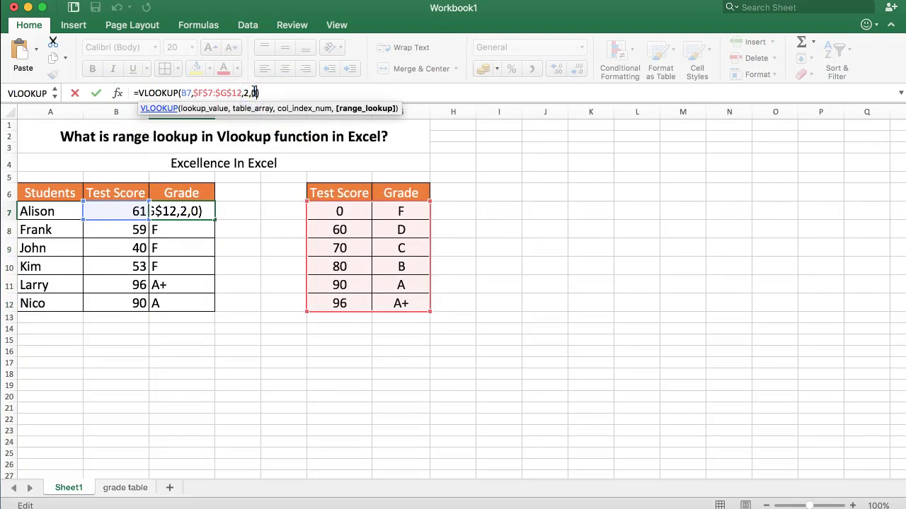
{"action": "key", "text": "Return"}
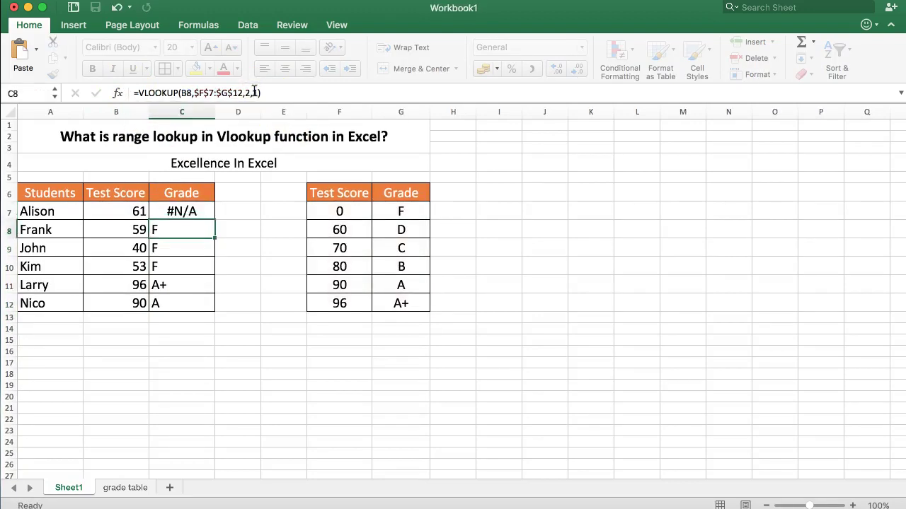
{"action": "left_click", "coordinate": [182, 211]}
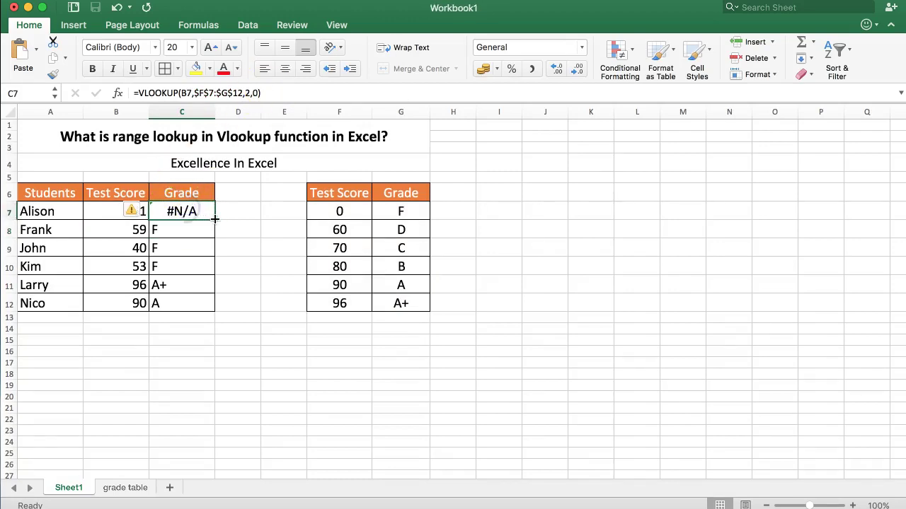
{"action": "double_click", "coordinate": [215, 219]}
{"action": "left_click", "coordinate": [231, 244]}
{"action": "double_click", "coordinate": [195, 211]}
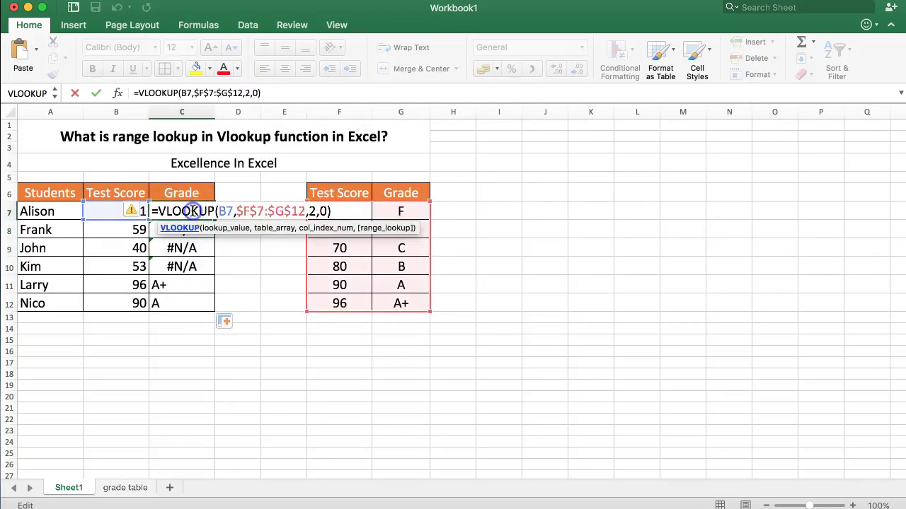
{"action": "key", "text": "Escape"}
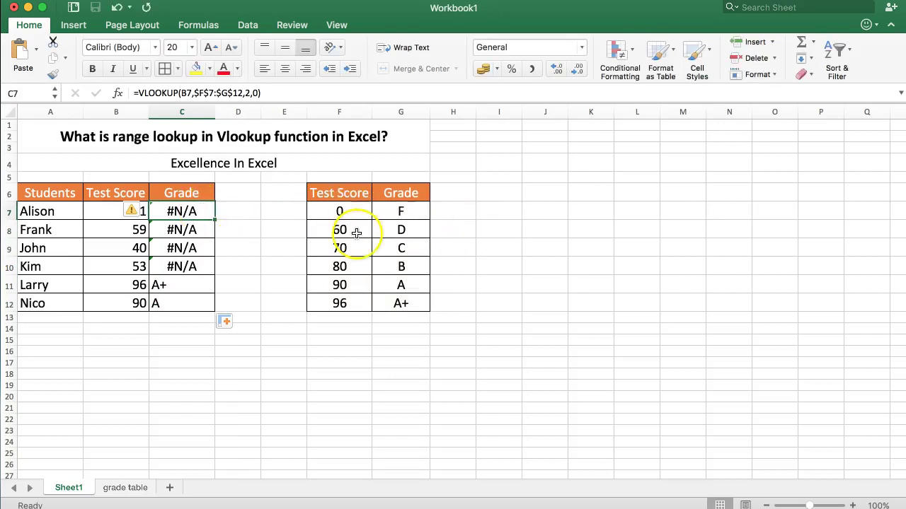
{"action": "left_click", "coordinate": [286, 264]}
Change the grade table's lowest score in F7 from 0 to 61
{"action": "left_click", "coordinate": [116, 208]}
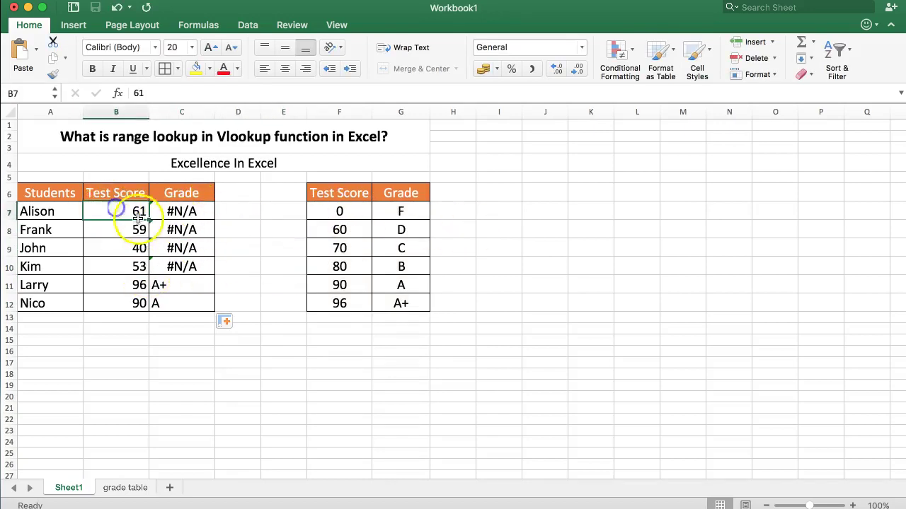
{"action": "left_click_drag", "start_coordinate": [327, 211], "coordinate": [341, 303]}
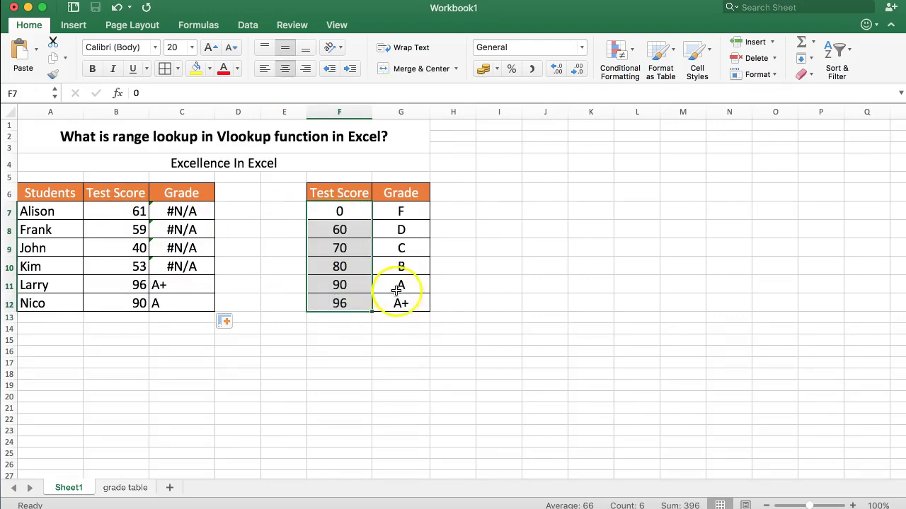
{"action": "left_click", "coordinate": [337, 211]}
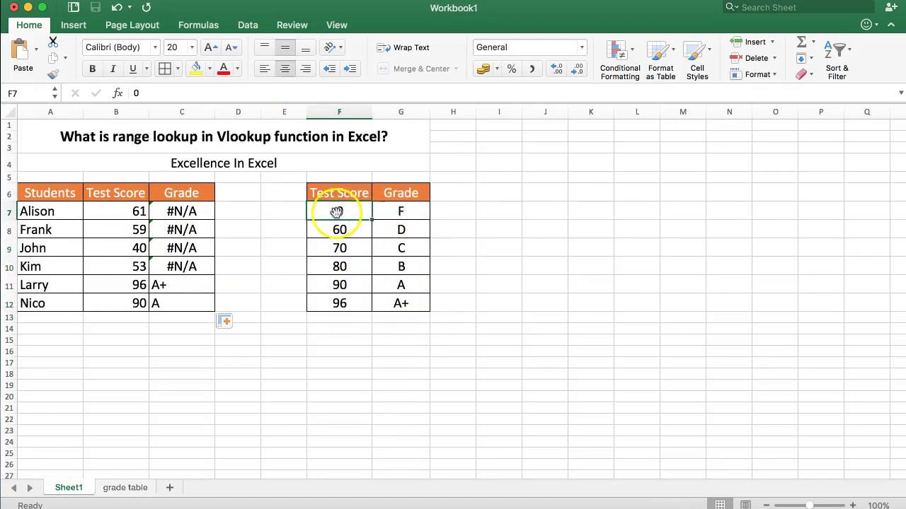
{"action": "left_click", "coordinate": [330, 317]}
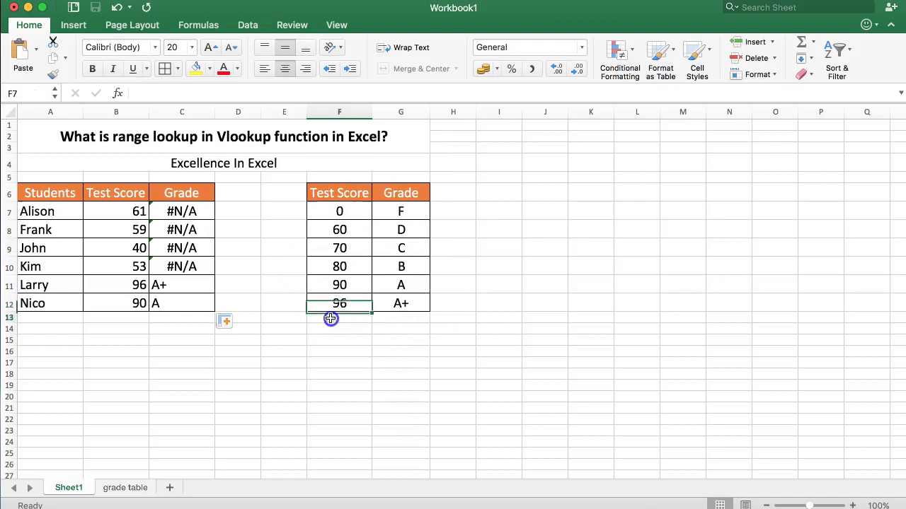
{"action": "left_click", "coordinate": [339, 229]}
{"action": "left_click", "coordinate": [349, 212]}
{"action": "double_click", "coordinate": [352, 213]}
{"action": "key", "text": "Return"}
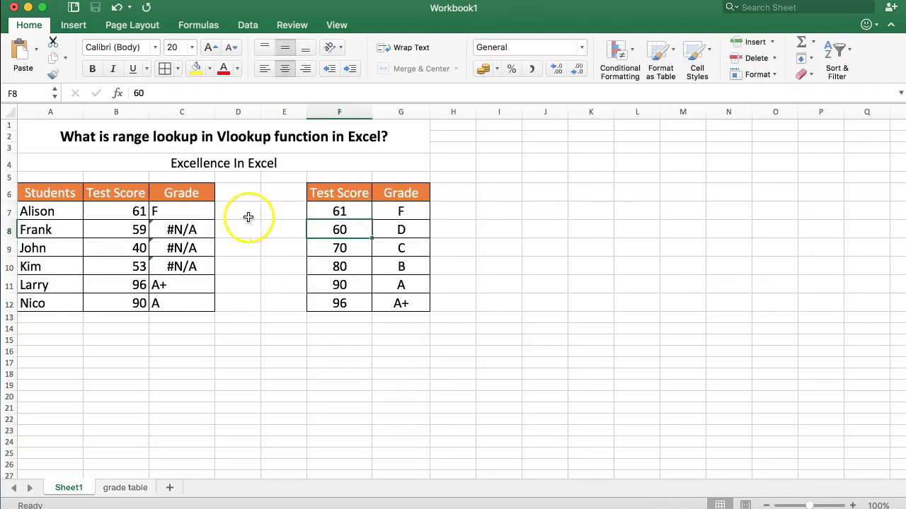
Check the #N/A exact-match grades, then change F7's lowest score to 59
{"action": "left_click", "coordinate": [189, 212]}
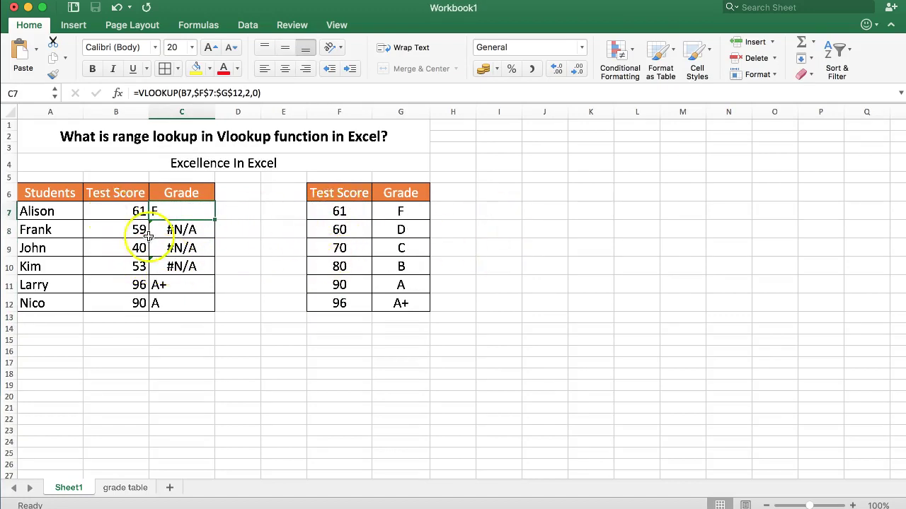
{"action": "left_click_drag", "start_coordinate": [117, 228], "coordinate": [172, 259]}
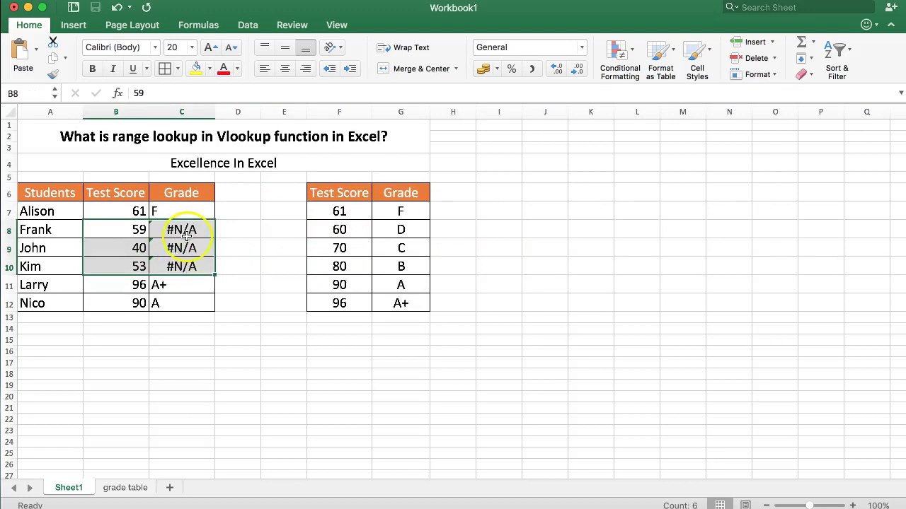
{"action": "left_click", "coordinate": [192, 229]}
{"action": "left_click", "coordinate": [320, 211]}
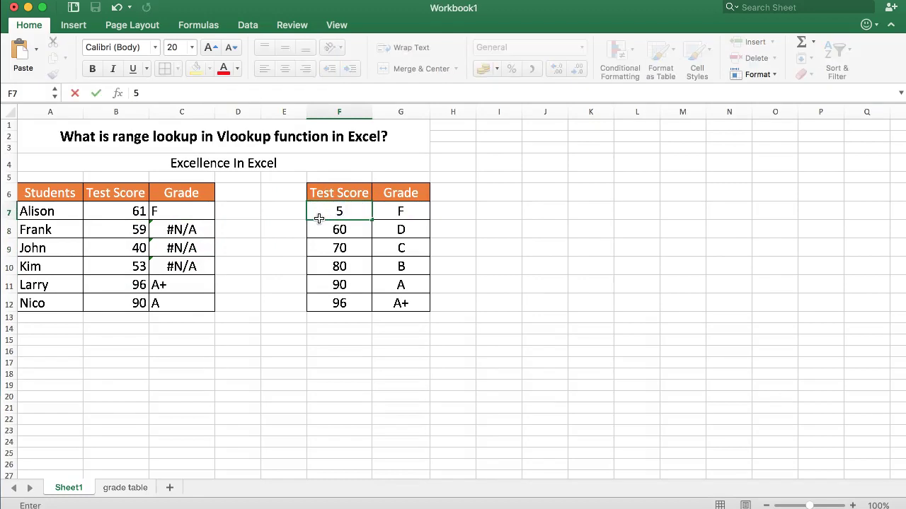
{"action": "type", "text": "59"}
{"action": "key", "text": "Return"}
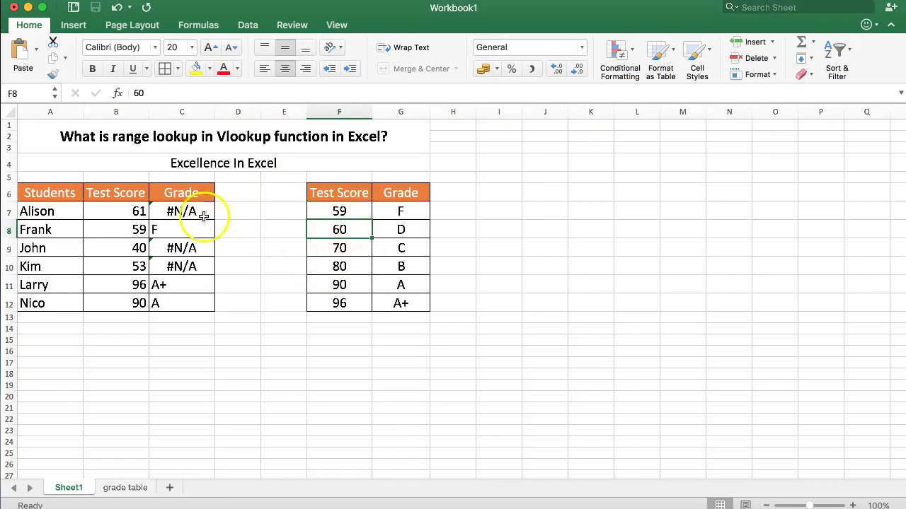
Switch C7's range_lookup from 0 back to 1 and fill the formula down the Grade column
{"action": "left_click", "coordinate": [182, 211]}
{"action": "left_click", "coordinate": [253, 94]}
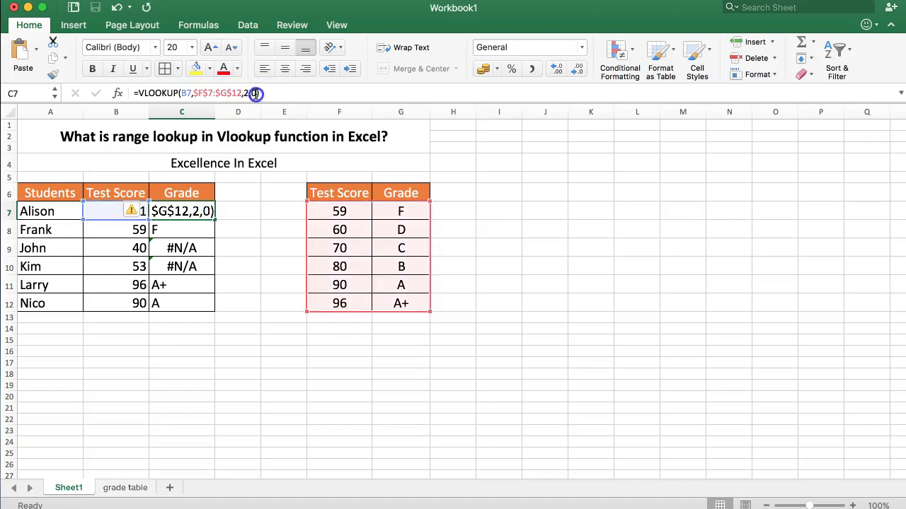
{"action": "key", "text": "BackSpace"}
{"action": "type", "text": "1"}
{"action": "key", "text": "Return"}
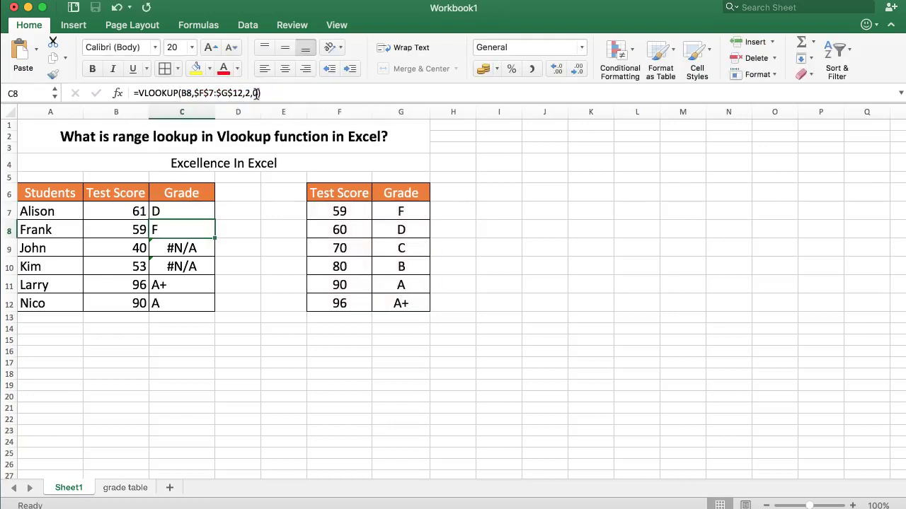
{"action": "left_click", "coordinate": [197, 207]}
{"action": "double_click", "coordinate": [211, 221]}
Check the grades of Frank, Alison, John and Kim, with John's 40 still giving #N/A
{"action": "left_click", "coordinate": [188, 229]}
{"action": "left_click", "coordinate": [181, 209]}
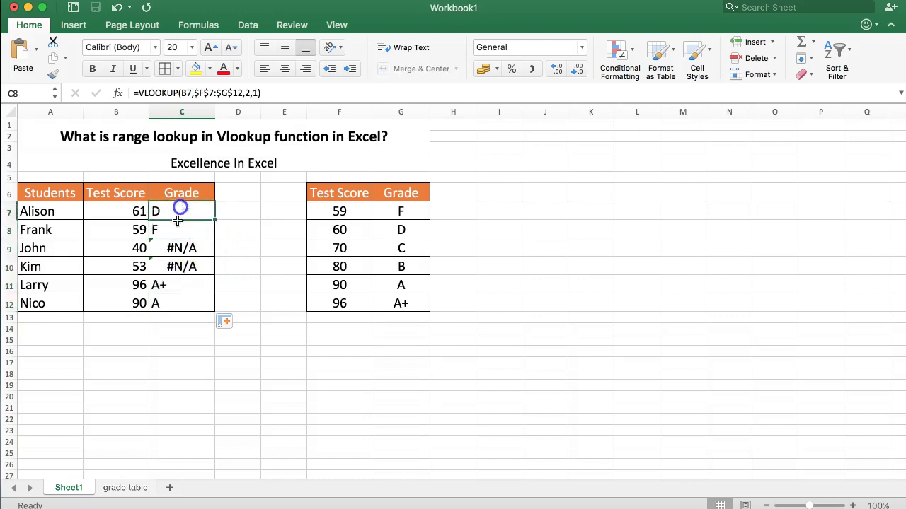
{"action": "left_click", "coordinate": [188, 246]}
{"action": "left_click", "coordinate": [42, 251]}
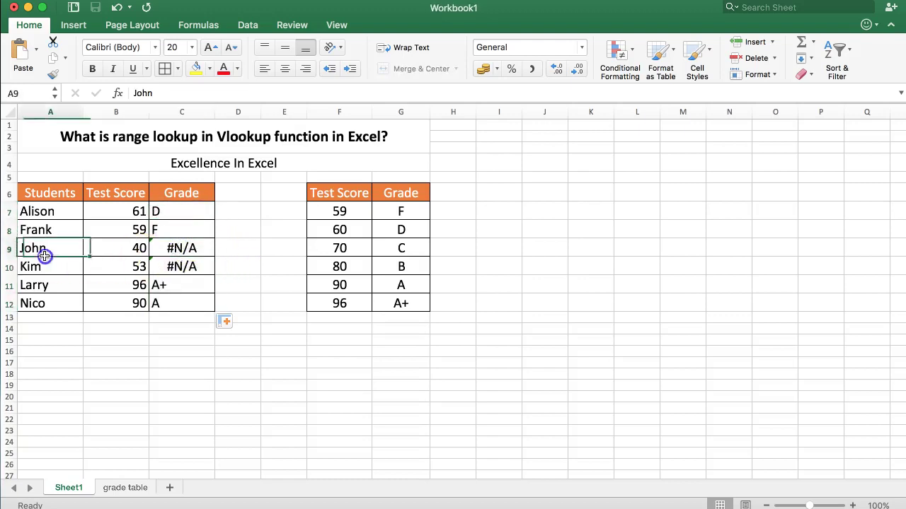
{"action": "left_click", "coordinate": [136, 244]}
{"action": "left_click", "coordinate": [209, 244]}
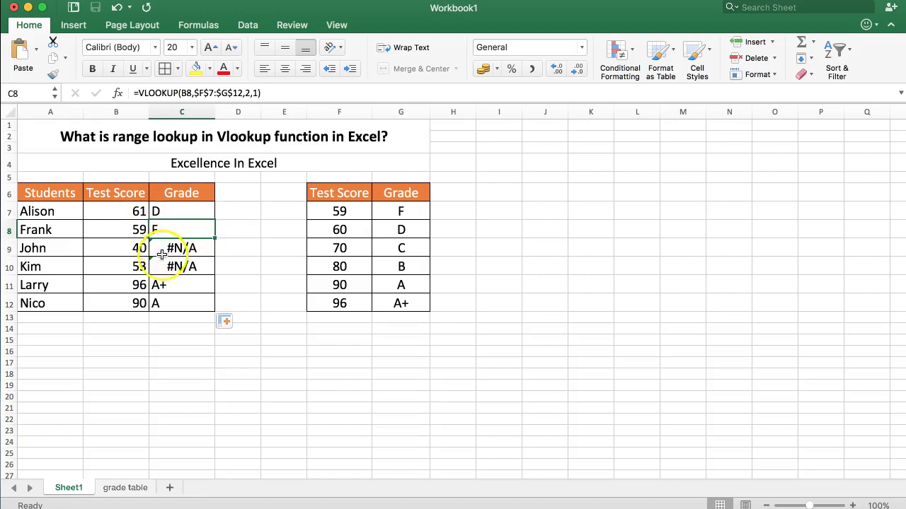
{"action": "left_click_drag", "start_coordinate": [134, 248], "coordinate": [191, 271]}
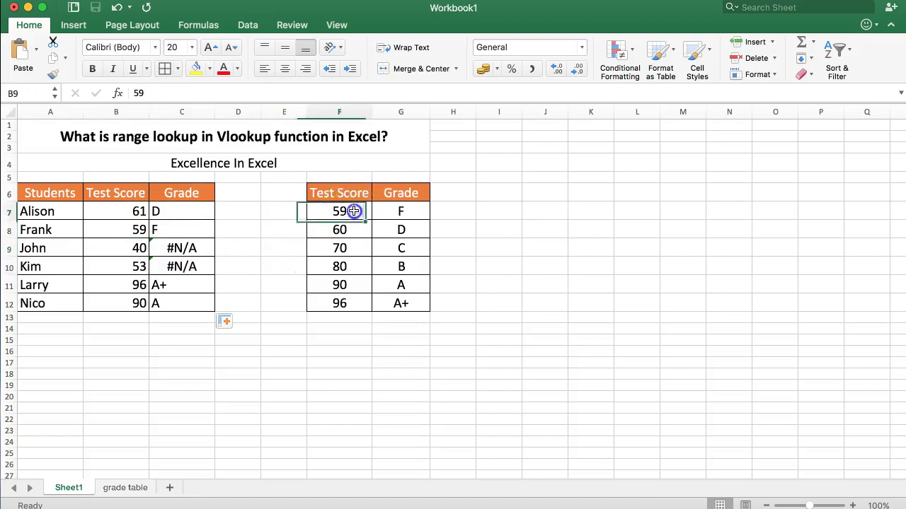
Set the grade table's lowest score in F7 to 0
{"action": "left_click", "coordinate": [355, 211]}
{"action": "type", "text": "0"}
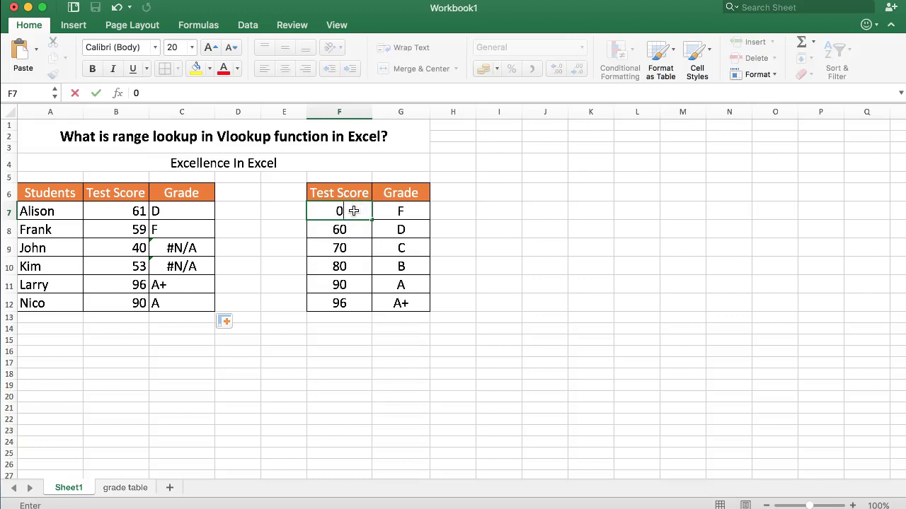
{"action": "key", "text": "Return"}
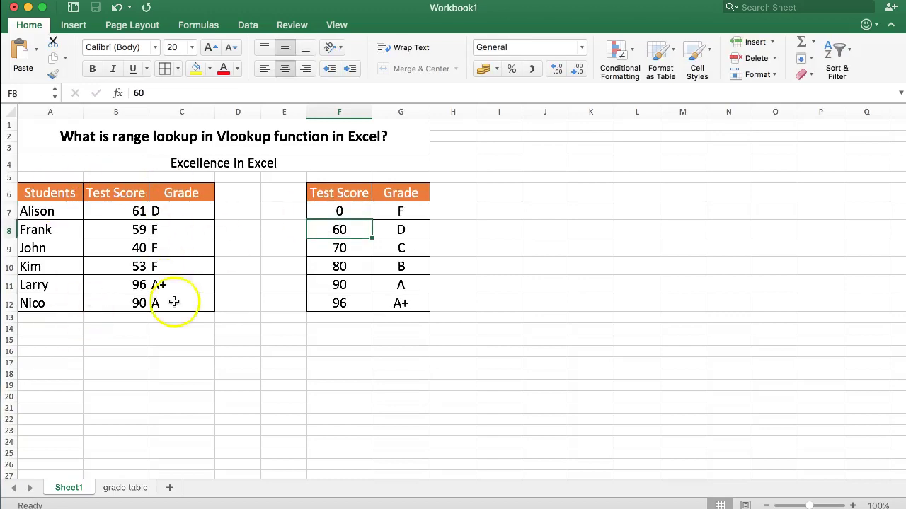
Review the new grades for Larry, Nico and the whole Grade column against the 96/A+ row
{"action": "left_click", "coordinate": [198, 283]}
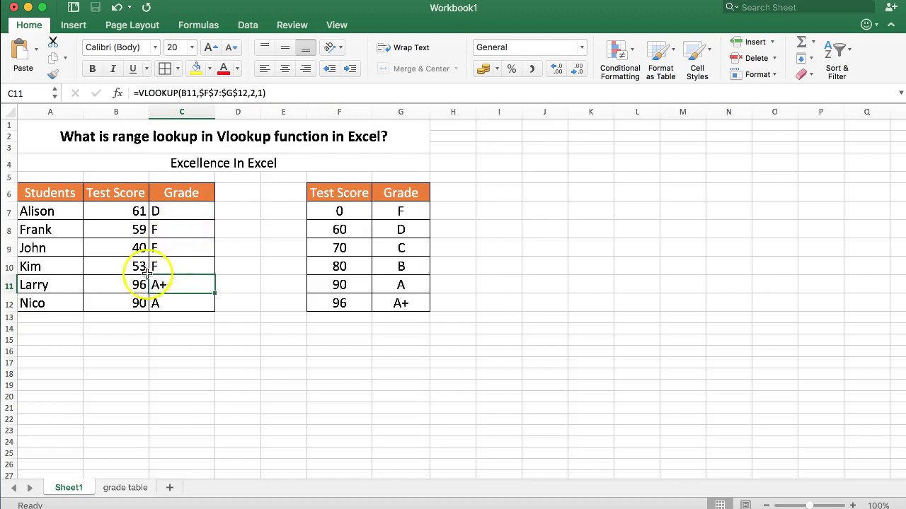
{"action": "left_click_drag", "start_coordinate": [140, 293], "coordinate": [186, 304]}
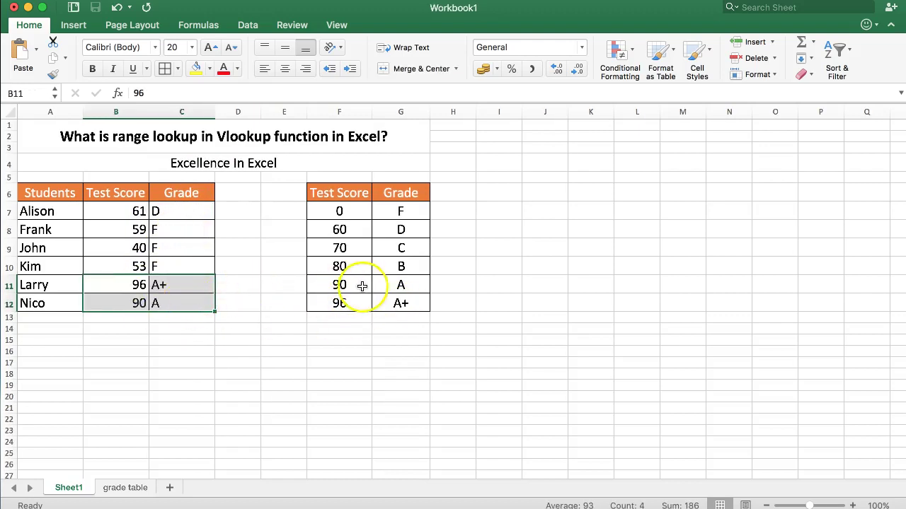
{"action": "left_click_drag", "start_coordinate": [335, 303], "coordinate": [388, 299]}
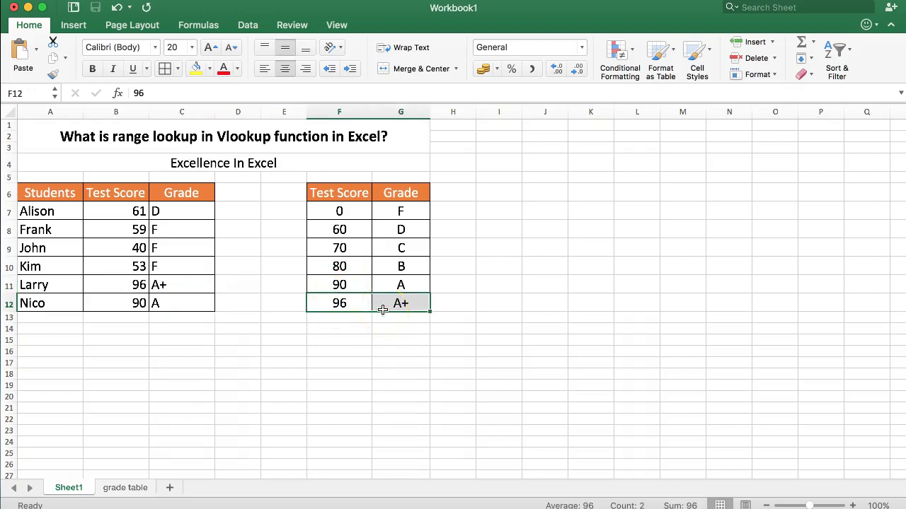
{"action": "left_click", "coordinate": [383, 309]}
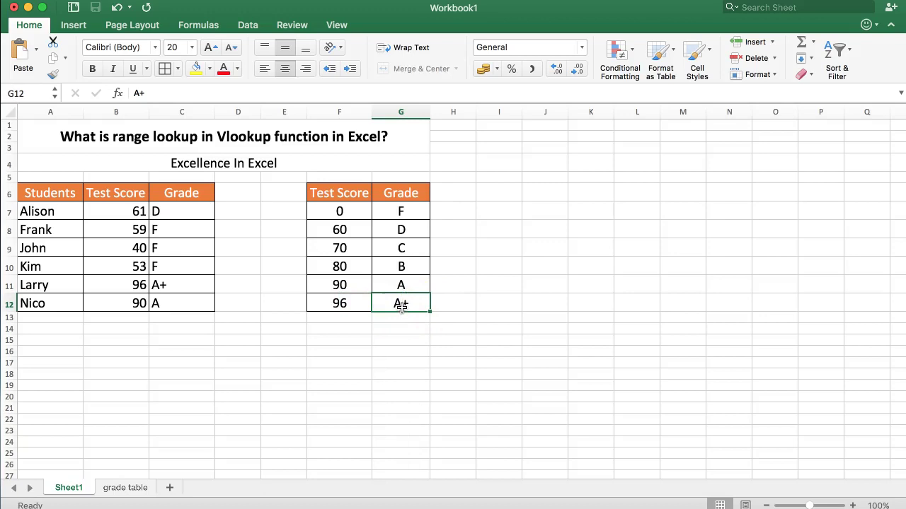
{"action": "left_click_drag", "start_coordinate": [193, 211], "coordinate": [168, 301]}
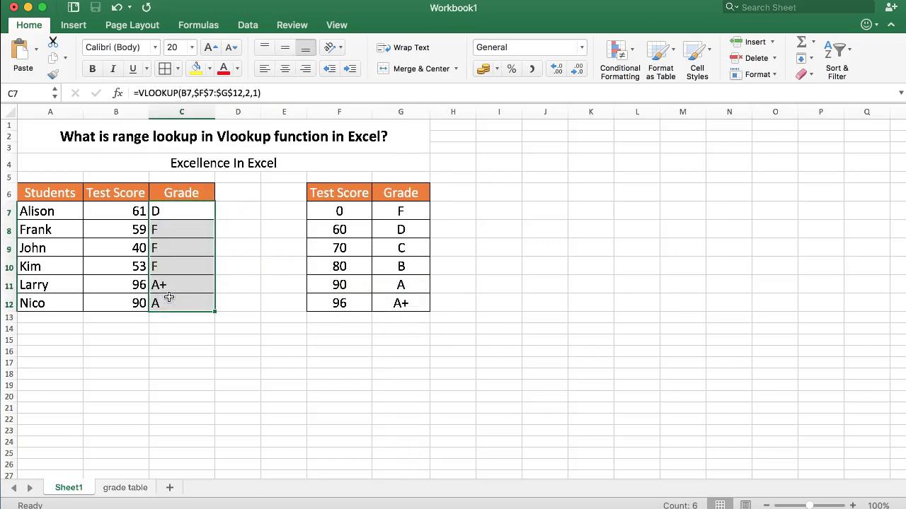
{"action": "scroll", "coordinate": [168, 298], "scroll_direction": "up", "scroll_amount": 1}
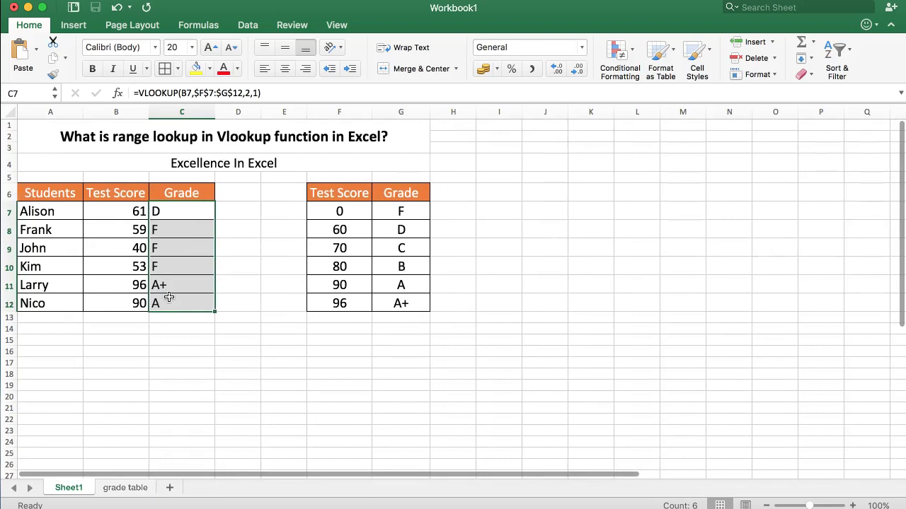